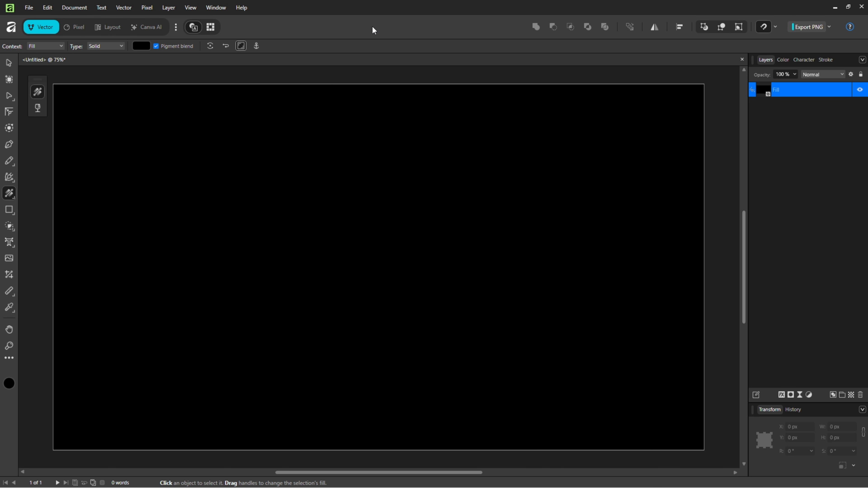
# Draw a star about 701 px wide and high on the black canvas and fill it with white
pyautogui.rightClick(9, 210)
pyautogui.click(51, 232)
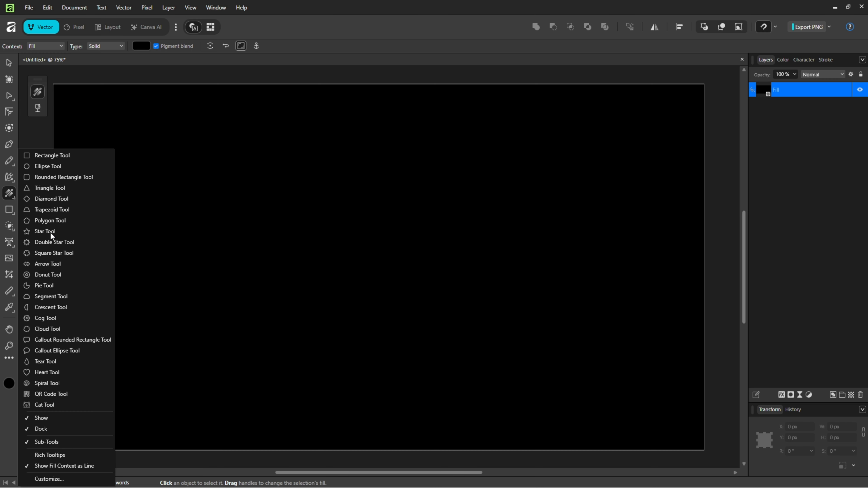
pyautogui.moveTo(277, 145); pyautogui.dragTo(493, 407)
pyautogui.click(34, 46)
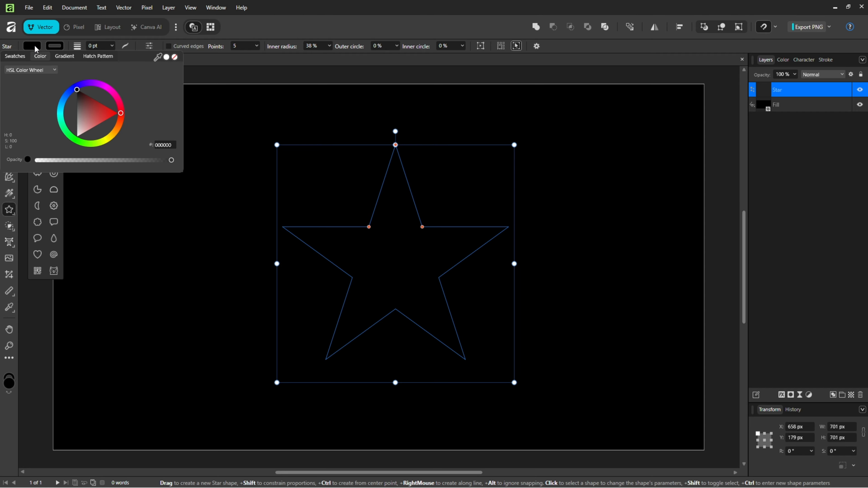
pyautogui.moveTo(93, 118); pyautogui.dragTo(78, 135)
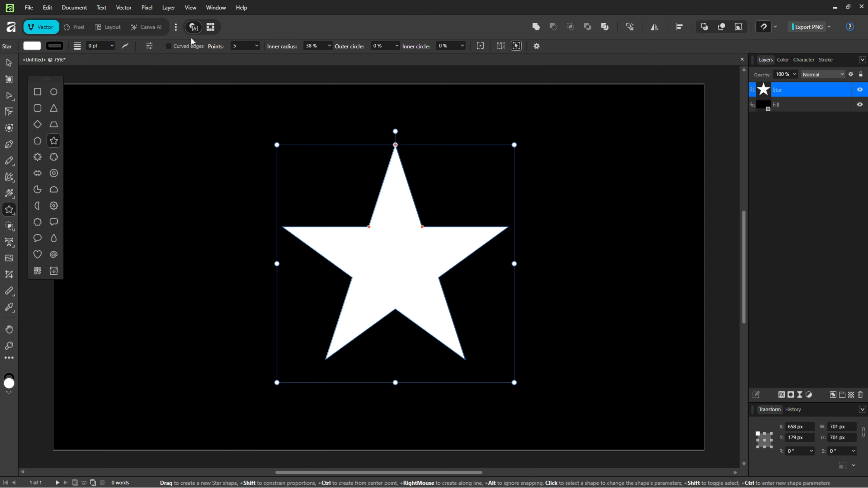
# Give the star 4 points and centre it horizontally and vertically on the canvas
pyautogui.click(243, 46)
pyautogui.write('4')
pyautogui.press('Return')
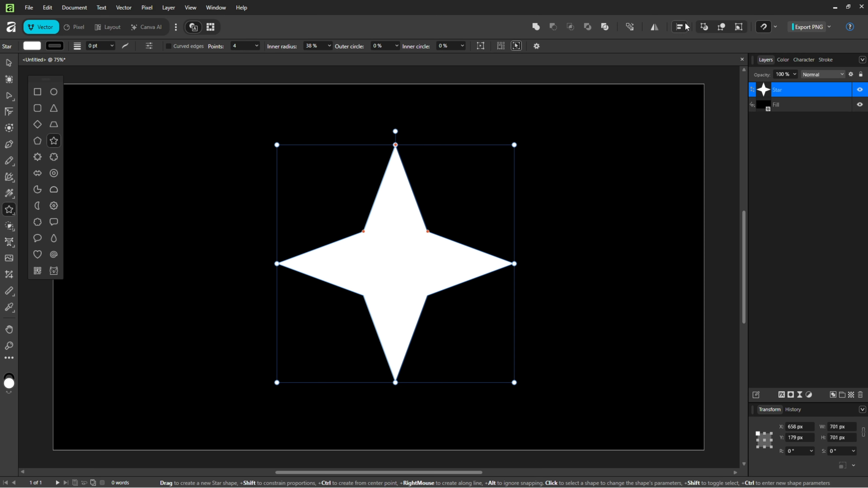
pyautogui.click(679, 27)
pyautogui.click(707, 58)
pyautogui.click(708, 102)
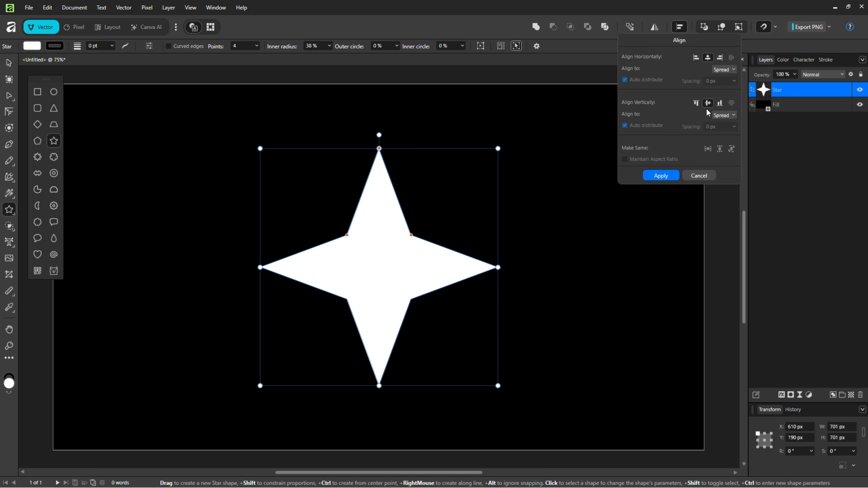
pyautogui.click(660, 176)
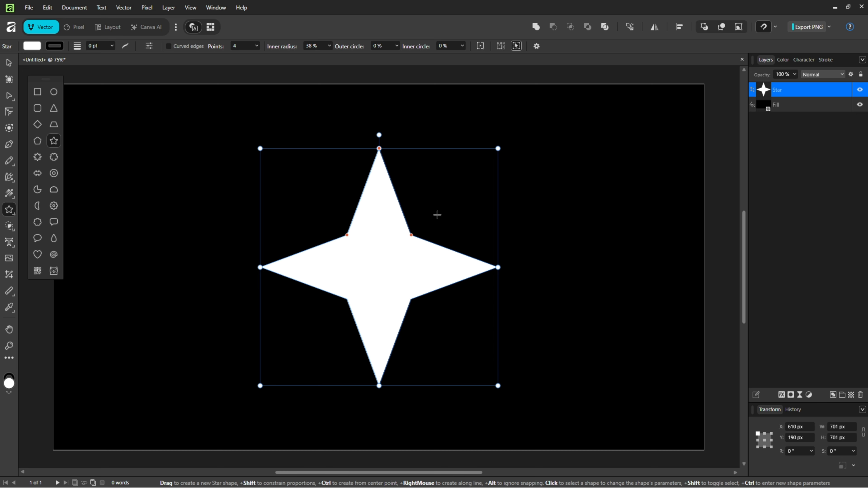
# Reshape the star into thin rays with a 35% inner radius and a 45% inner circle
pyautogui.moveTo(379, 148)
pyautogui.mouseDown()
pyautogui.moveTo(380, 174)
pyautogui.moveTo(380, 141)
pyautogui.mouseUp()
pyautogui.moveTo(411, 235)
pyautogui.mouseDown()
pyautogui.moveTo(438, 206)
pyautogui.moveTo(407, 237)
pyautogui.mouseUp()
pyautogui.moveTo(351, 237); pyautogui.dragTo(362, 256)
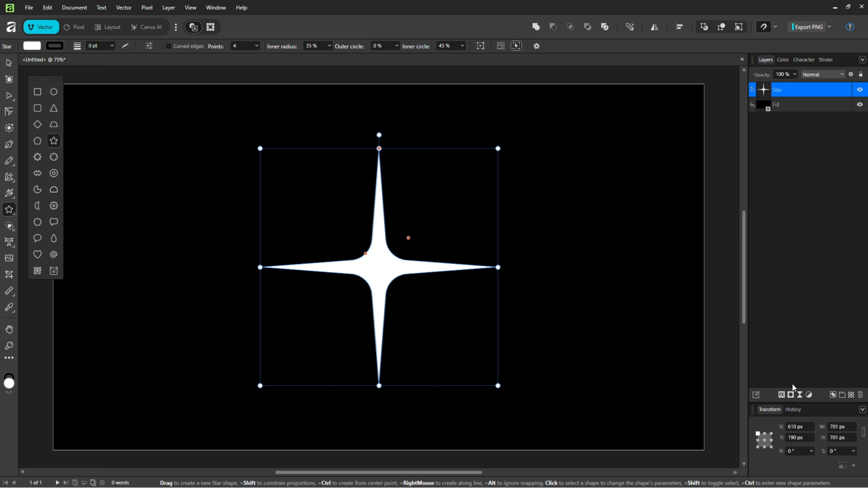
# Add a live Gaussian Blur with a 5 px radius to the star
pyautogui.click(799, 396)
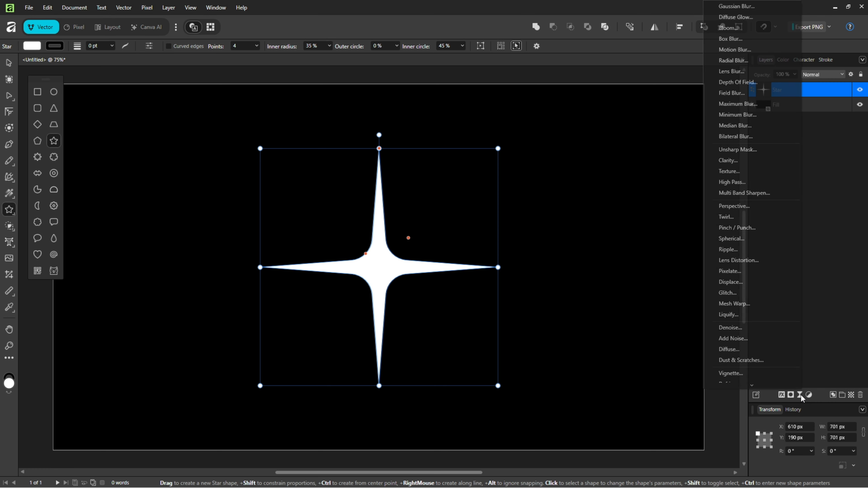
pyautogui.click(738, 6)
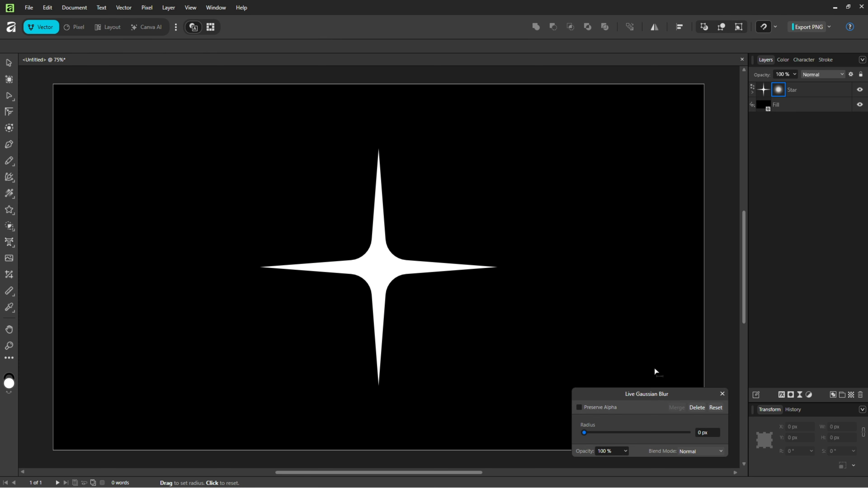
pyautogui.moveTo(661, 395); pyautogui.dragTo(622, 221)
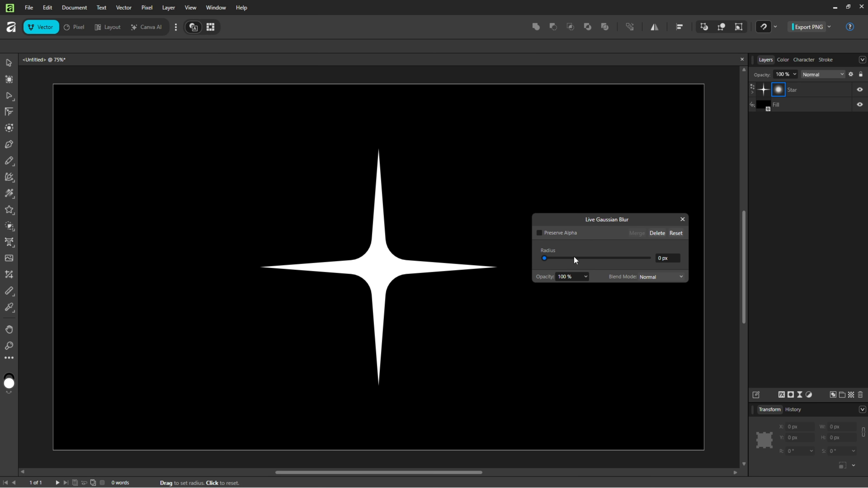
pyautogui.moveTo(544, 261); pyautogui.dragTo(578, 259)
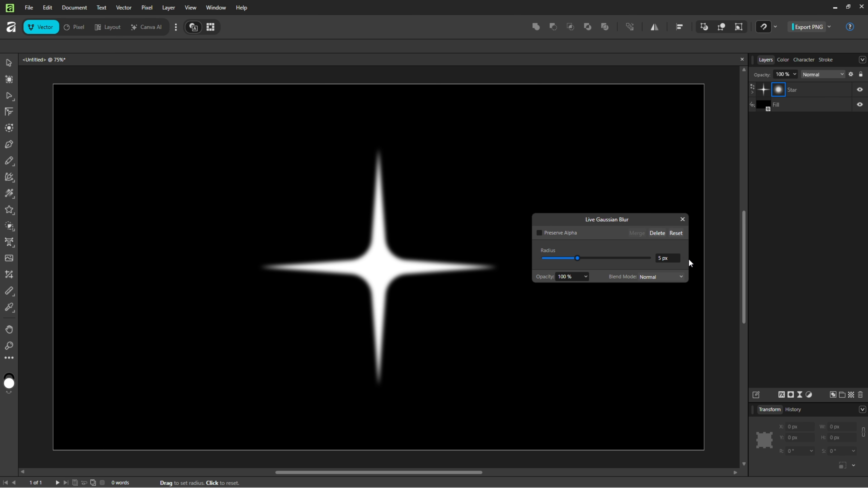
pyautogui.click(683, 220)
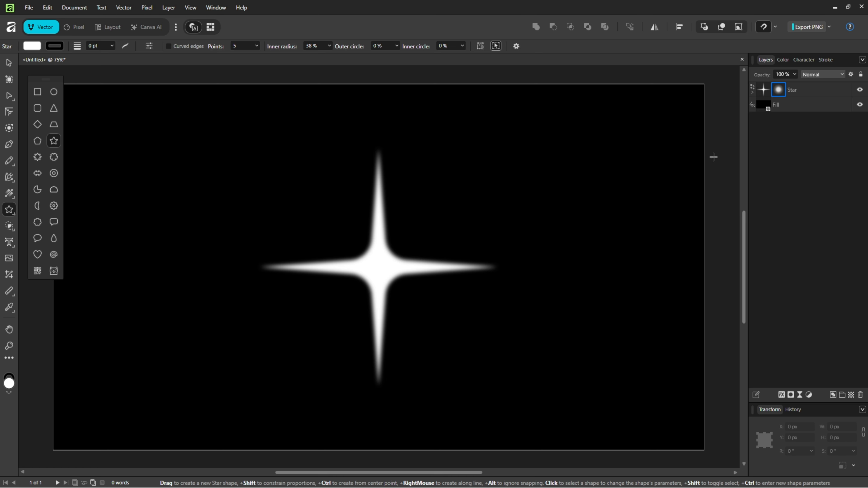
pyautogui.click(781, 92)
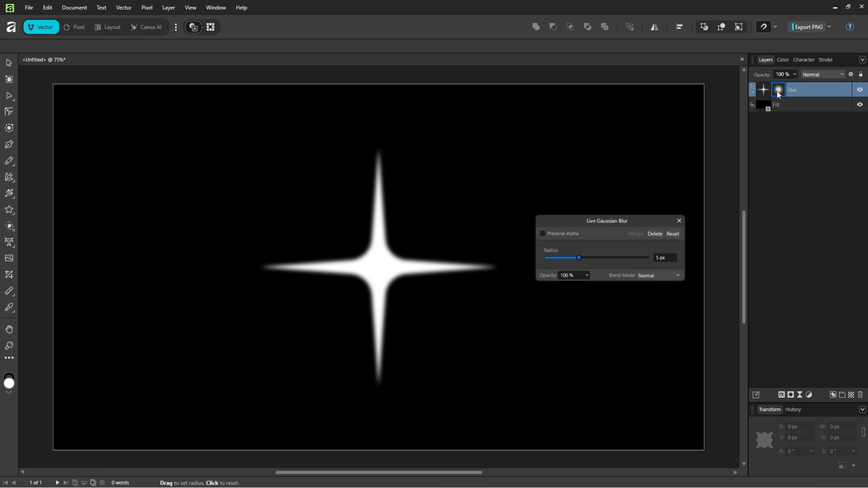
pyautogui.click(683, 219)
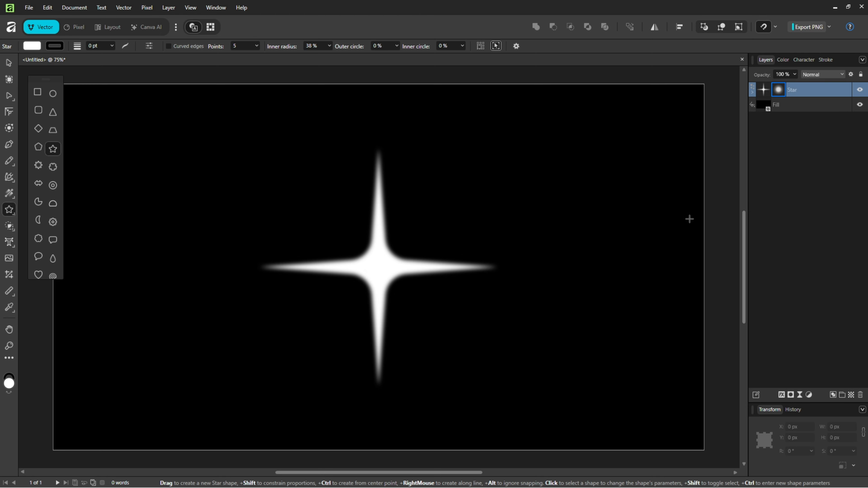
# Duplicate the blurred star, rotate the copy 45° clockwise and scale it down around the centre as shorter diagonal rays
pyautogui.click(821, 94)
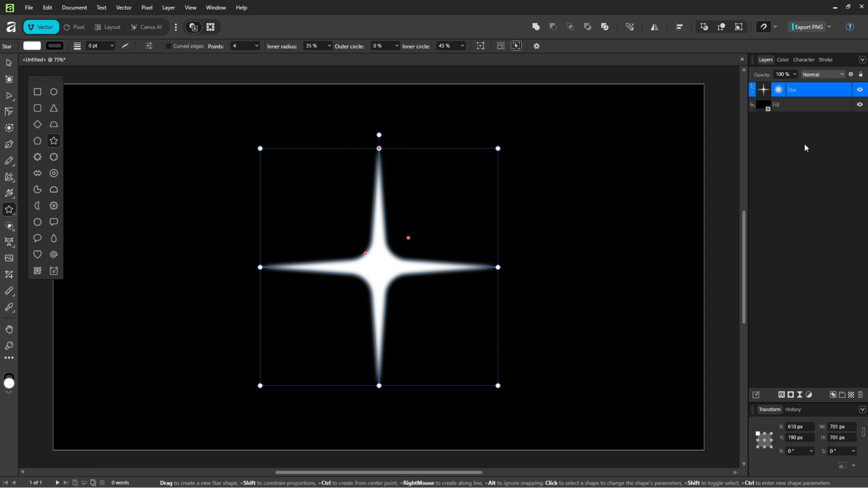
pyautogui.hotkey('ctrl', 'j')
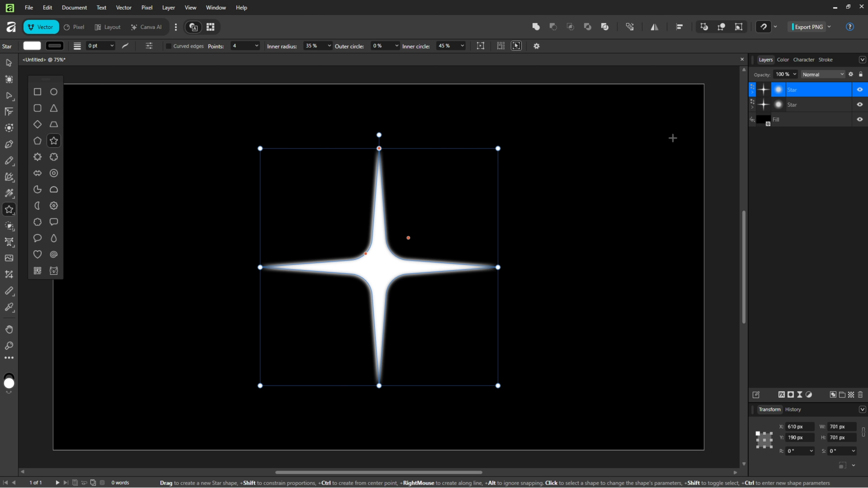
pyautogui.moveTo(389, 133); pyautogui.dragTo(467, 204)
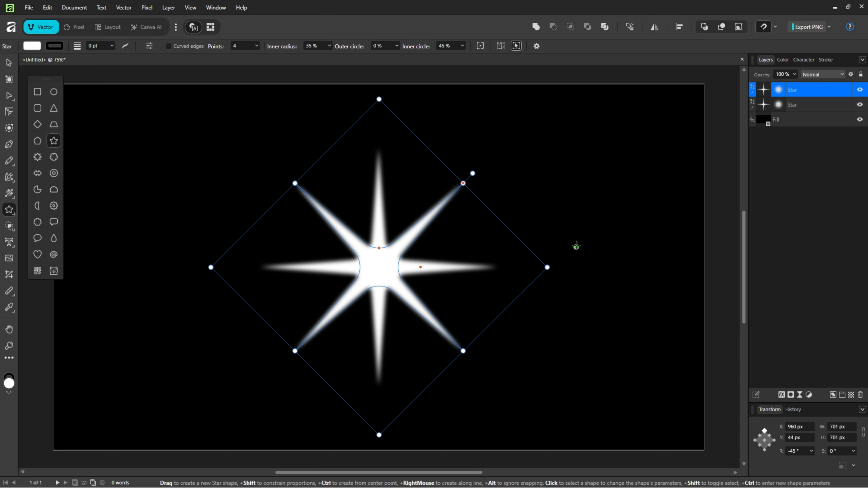
pyautogui.moveTo(548, 268); pyautogui.dragTo(488, 268)
# Group the two star layers and hide the group
pyautogui.keyDown('shift'); pyautogui.click(802, 105); pyautogui.keyUp('shift')
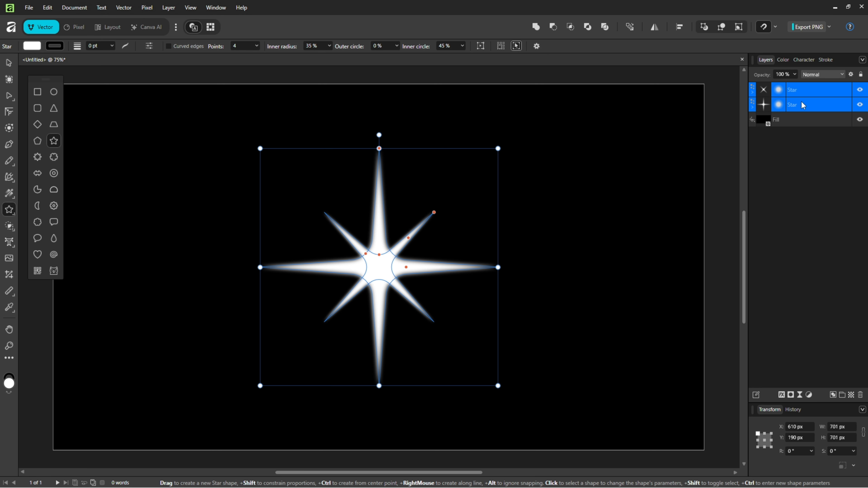
pyautogui.rightClick(803, 105)
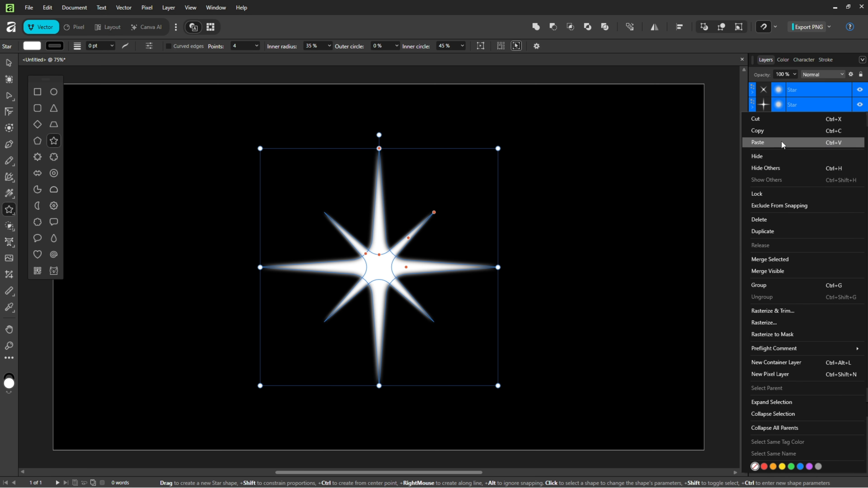
pyautogui.click(759, 286)
pyautogui.click(719, 282)
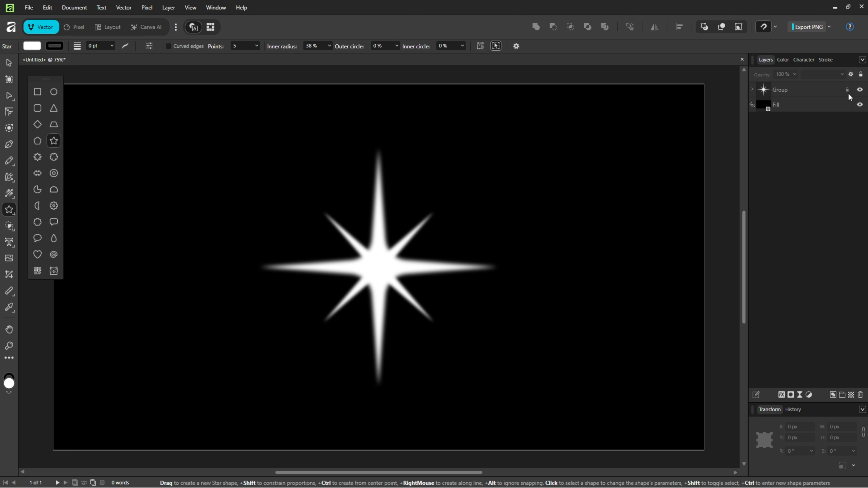
pyautogui.click(860, 90)
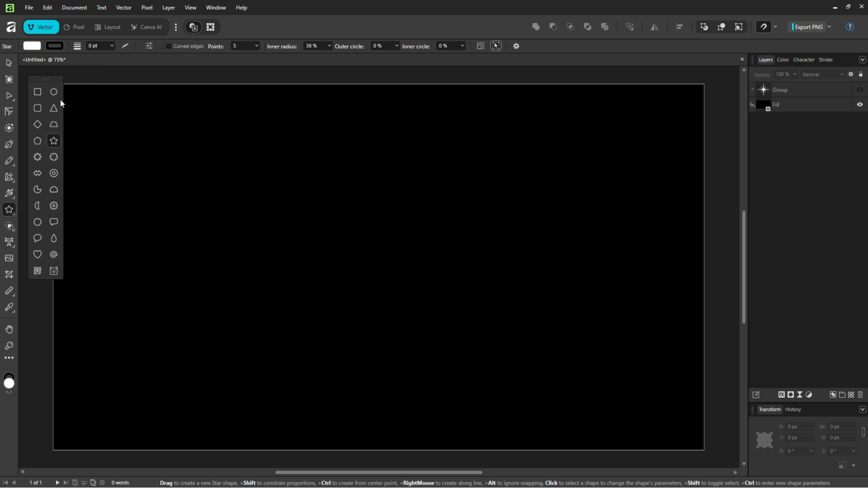
# Draw a narrow vertical white ellipse about 28 × 490 px and centre it horizontally and vertically on the canvas
pyautogui.click(54, 93)
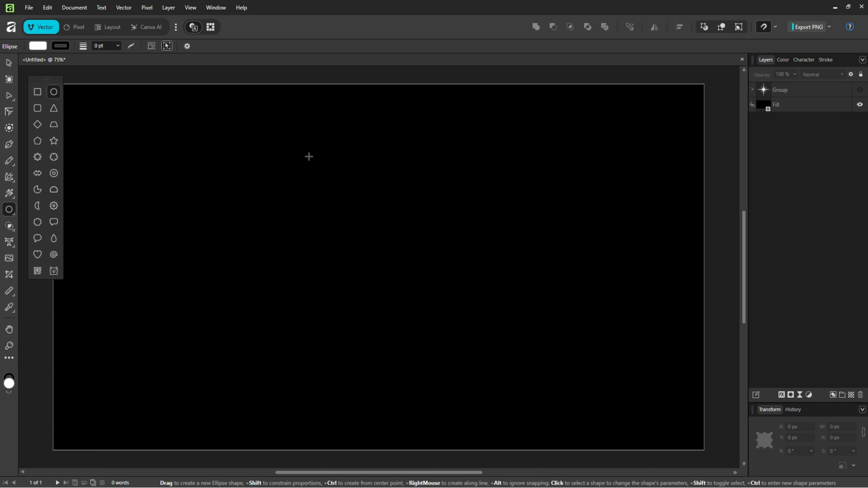
pyautogui.moveTo(327, 188); pyautogui.dragTo(336, 355)
pyautogui.click(38, 45)
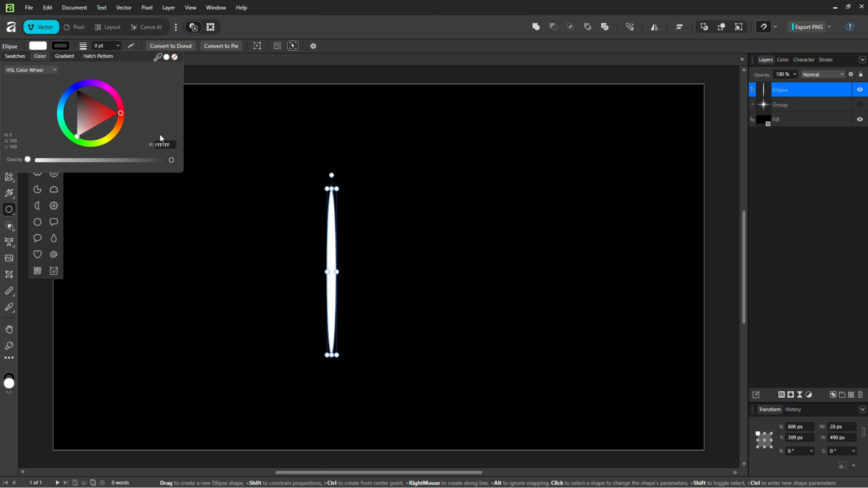
pyautogui.click(679, 27)
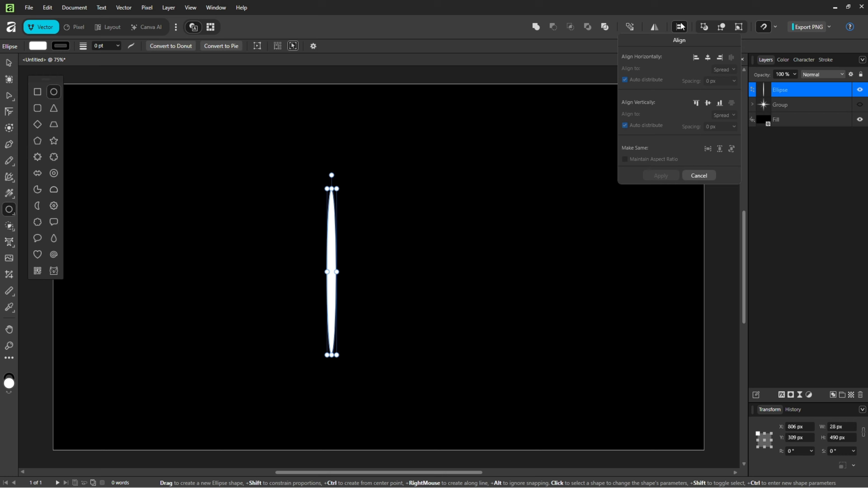
pyautogui.click(707, 57)
pyautogui.click(707, 103)
pyautogui.click(663, 175)
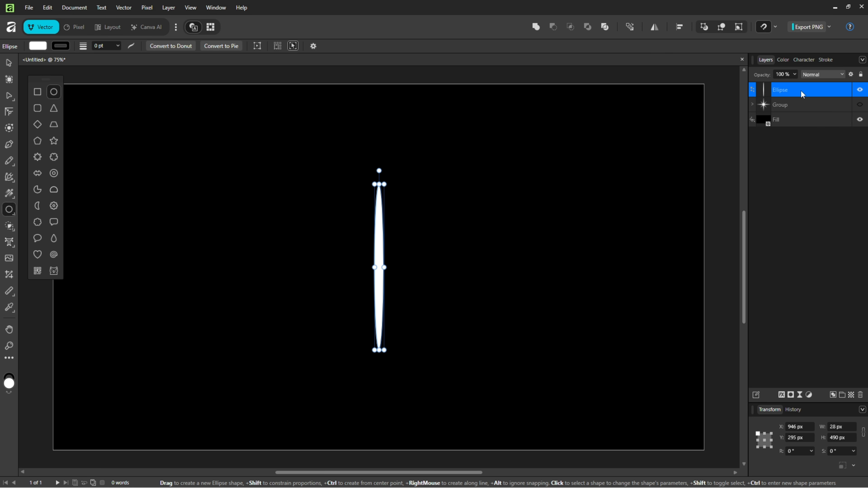
# Add a live Motion Blur to the ellipse with a 90° rotation and a 100 px radius
pyautogui.click(799, 395)
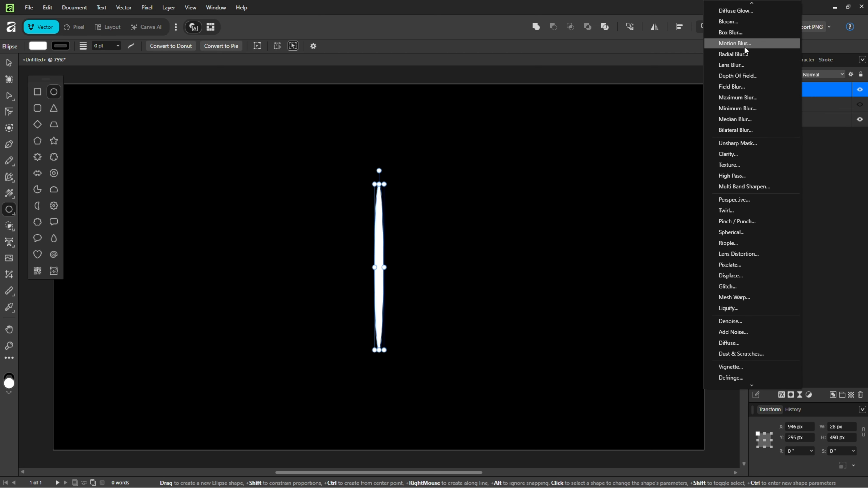
pyautogui.click(735, 44)
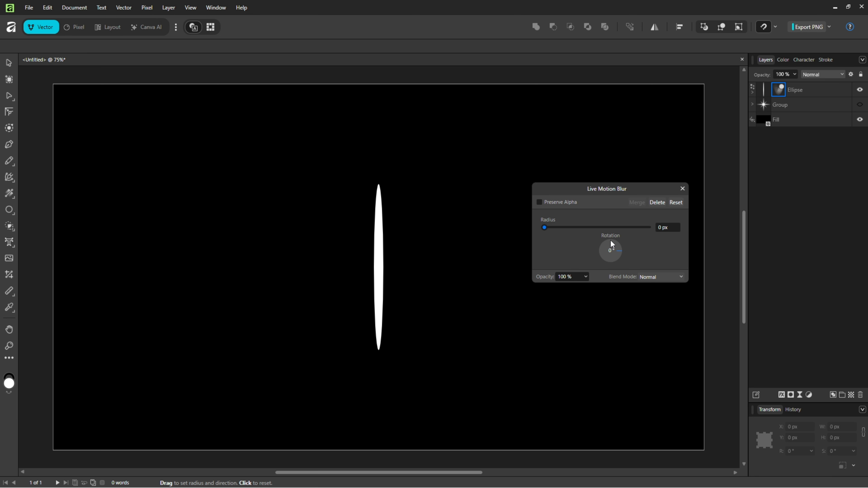
pyautogui.click(612, 243)
pyautogui.moveTo(543, 227); pyautogui.dragTo(702, 233)
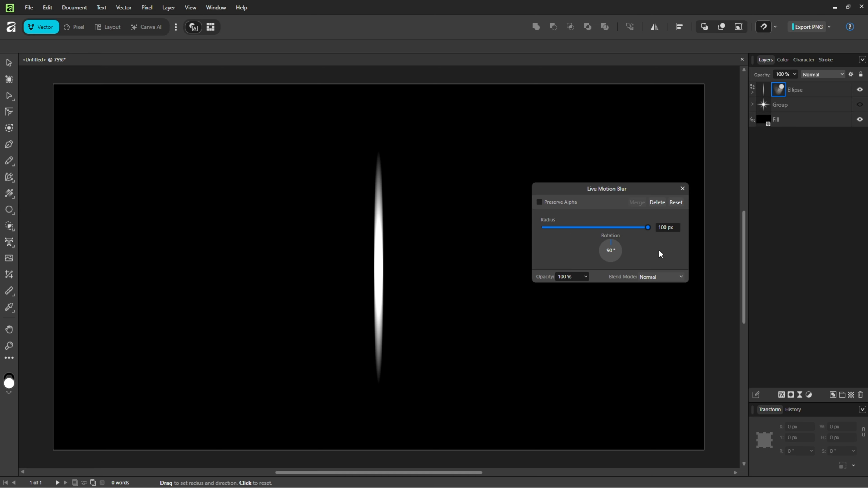
pyautogui.click(680, 193)
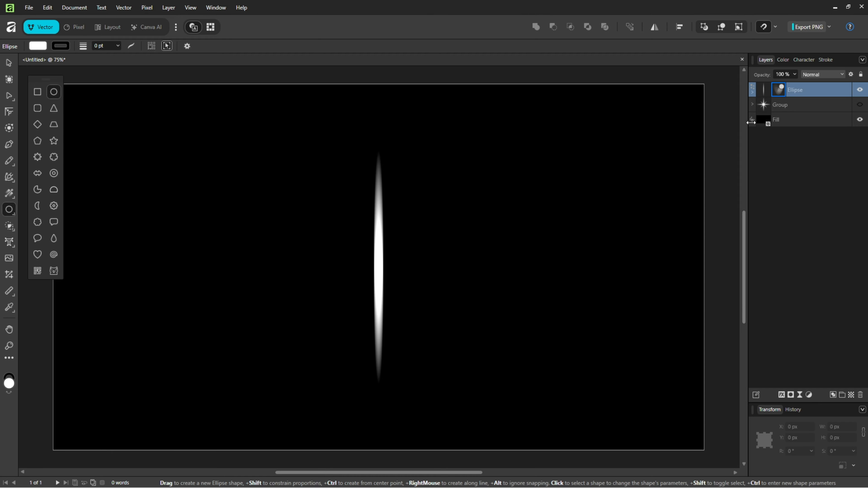
# Duplicate the blurred ellipse and rotate the copy 90° clockwise to form a cross
pyautogui.click(822, 88)
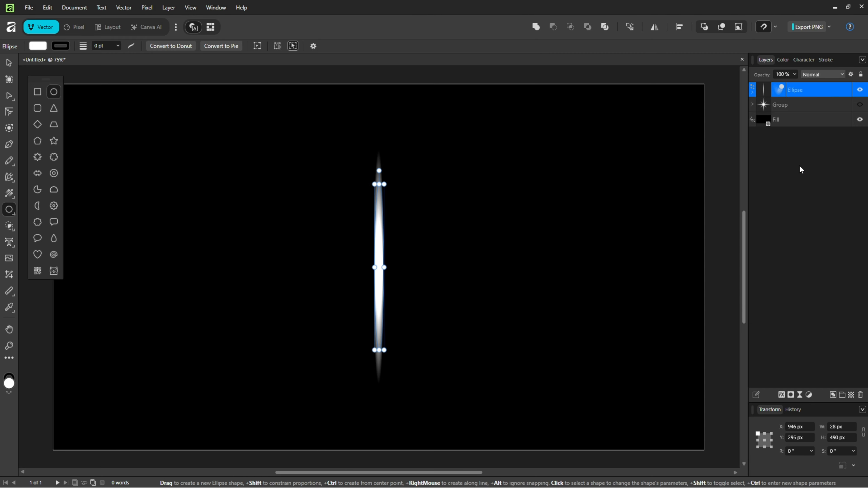
pyautogui.hotkey('ctrl', 'j')
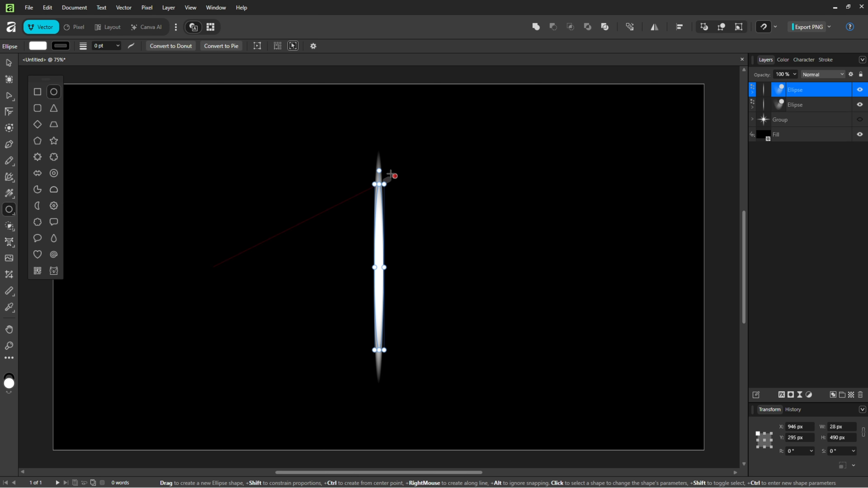
pyautogui.moveTo(379, 170); pyautogui.dragTo(455, 266)
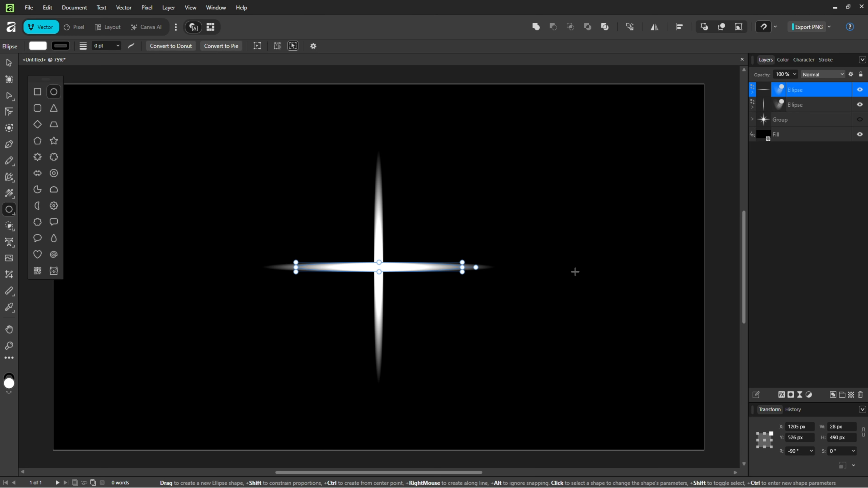
# Duplicate both crossed ellipses and rotate the copied pair 45° clockwise to add diagonal rays
pyautogui.keyDown('shift'); pyautogui.click(806, 108); pyautogui.keyUp('shift')
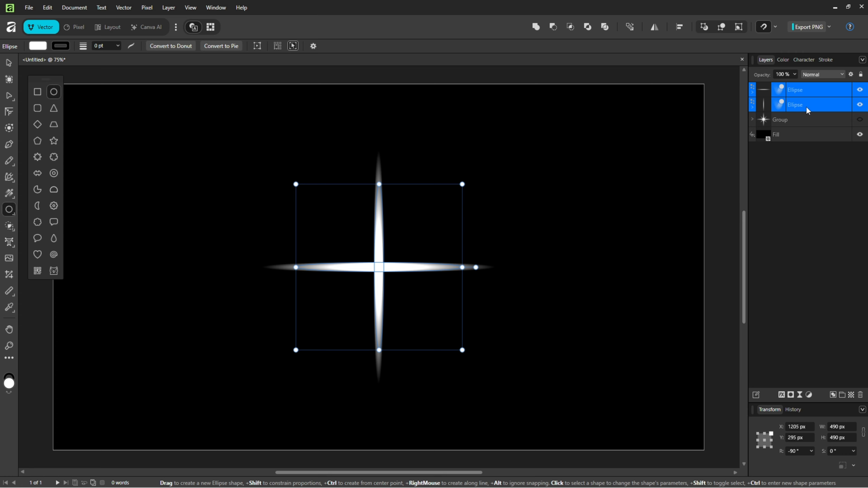
pyautogui.hotkey('ctrl', 'j')
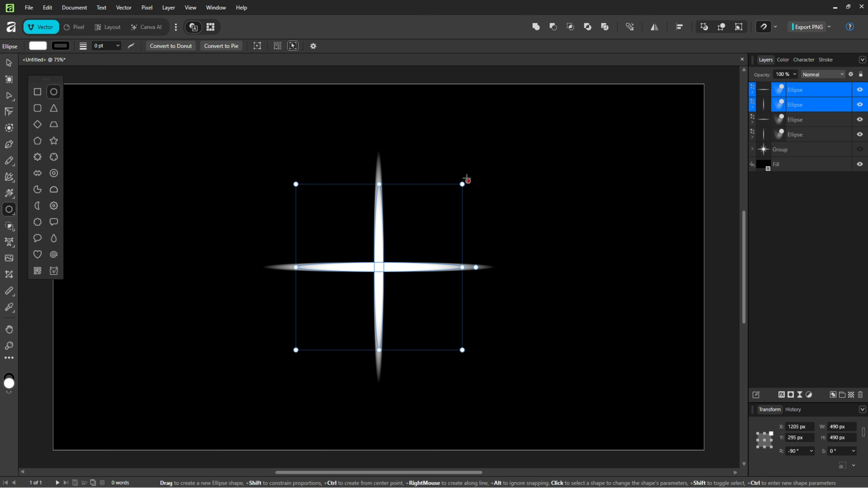
pyautogui.moveTo(472, 185); pyautogui.dragTo(502, 259)
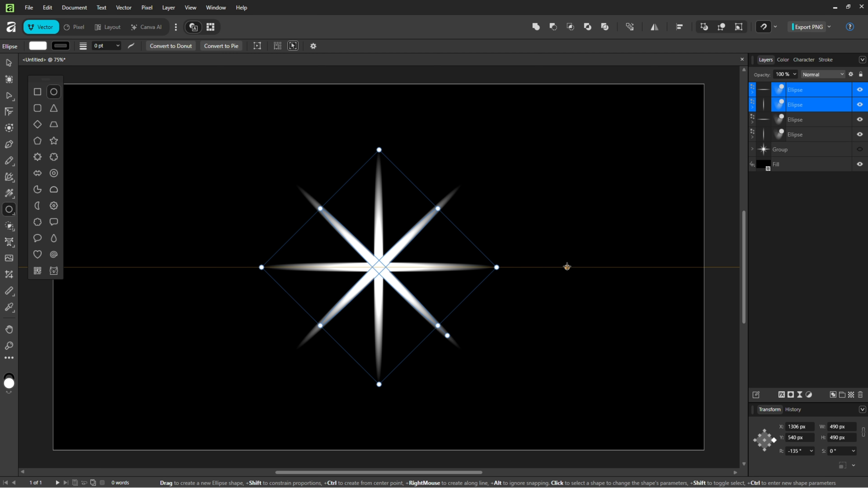
# Scale the selected pair of diagonal rays down proportionally about their centre to about 327 × 327 px
pyautogui.moveTo(498, 269); pyautogui.dragTo(458, 274)
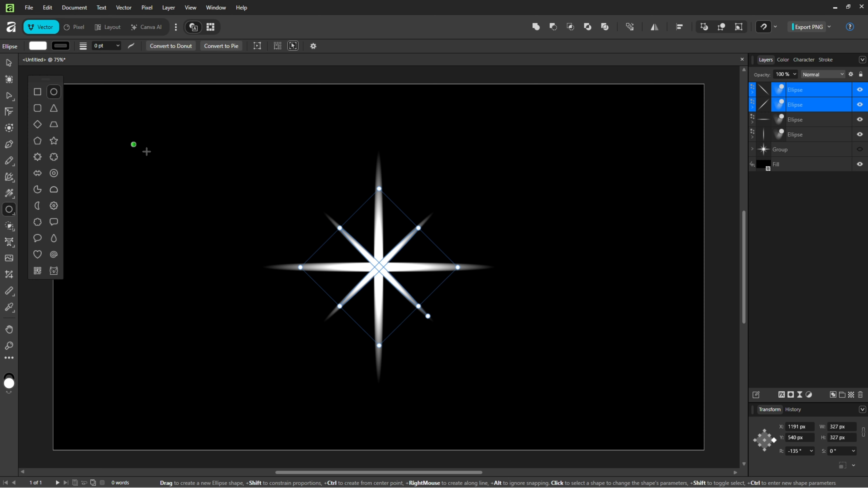
# Draw a white circle about 162 px in diameter over the rays and centre it horizontally and vertically on the canvas
pyautogui.moveTo(346, 252); pyautogui.dragTo(401, 306)
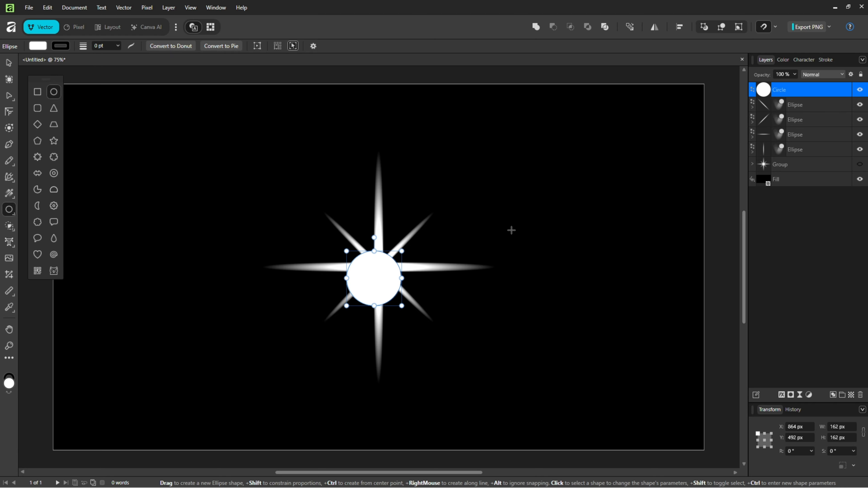
pyautogui.click(43, 46)
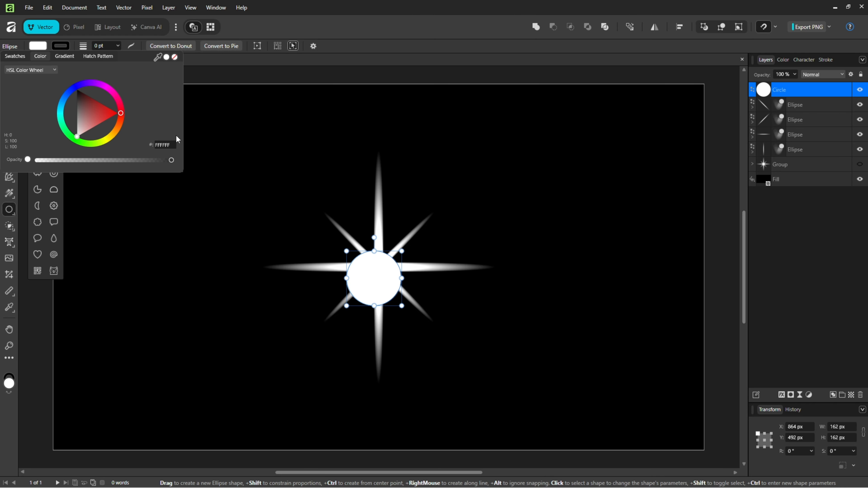
pyautogui.click(679, 27)
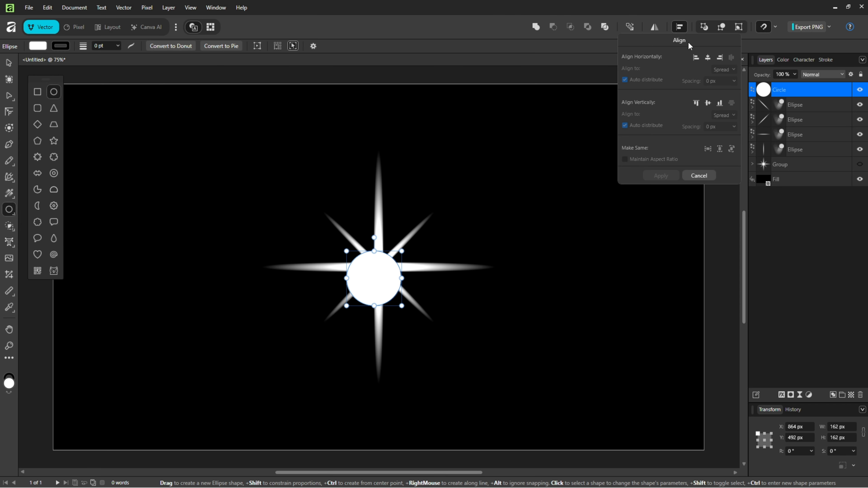
pyautogui.click(707, 57)
pyautogui.click(707, 104)
pyautogui.click(666, 176)
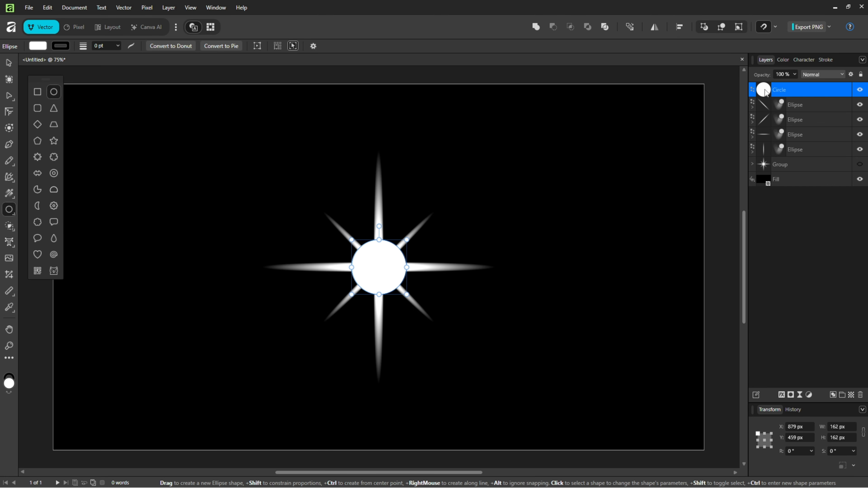
# Add a live Gaussian Blur with a 15 px radius to the central circle
pyautogui.click(799, 394)
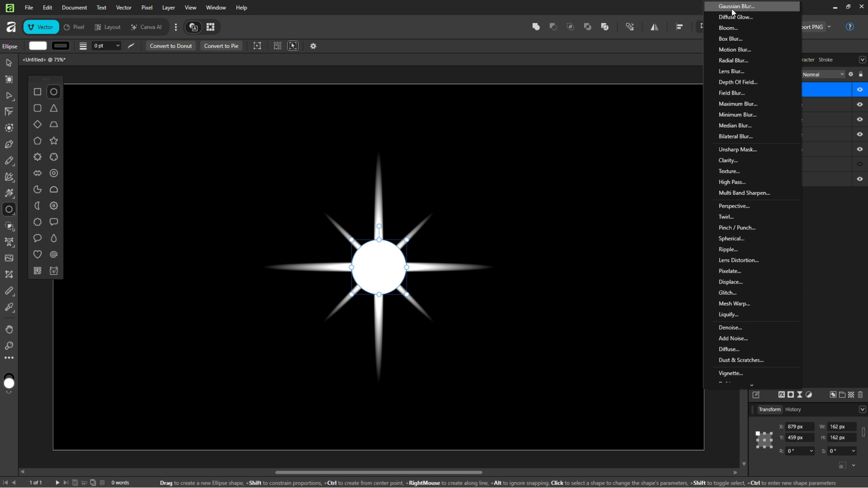
pyautogui.click(738, 7)
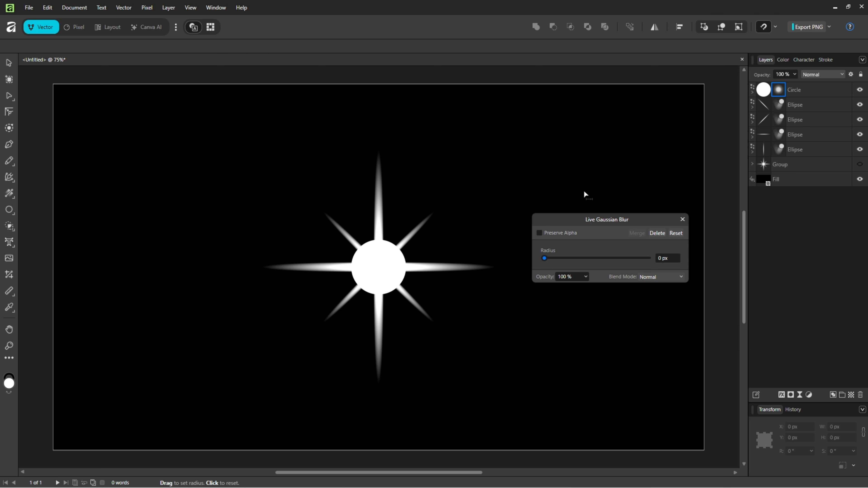
pyautogui.moveTo(544, 259); pyautogui.dragTo(596, 266)
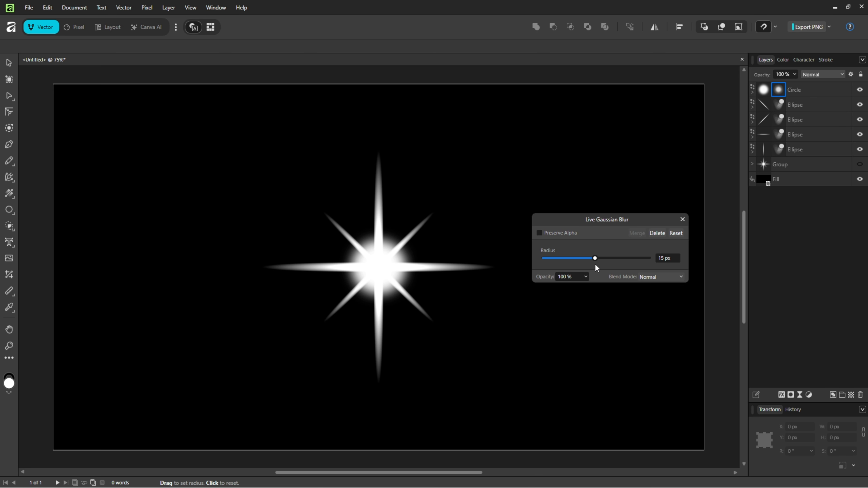
pyautogui.click(682, 221)
pyautogui.press('m')
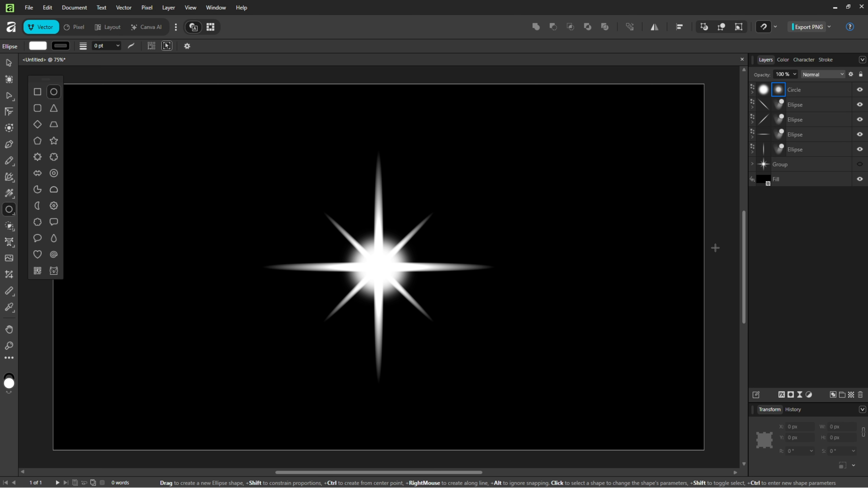
# Group the blurred circle with the four ray ellipses and clear the selection
pyautogui.click(806, 91)
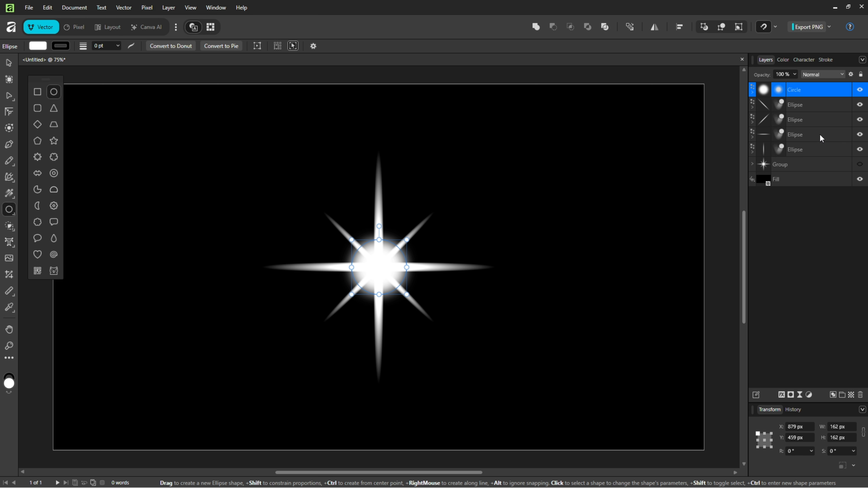
pyautogui.keyDown('shift'); pyautogui.click(817, 149); pyautogui.keyUp('shift')
pyautogui.rightClick(818, 149)
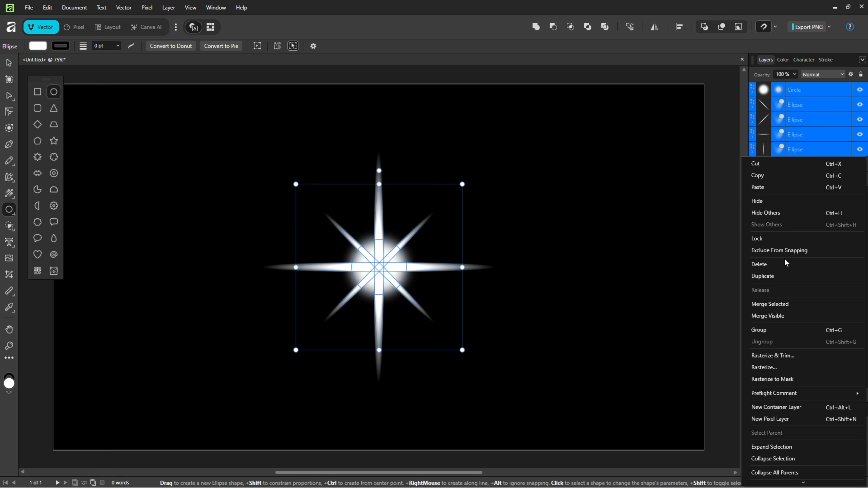
pyautogui.click(765, 334)
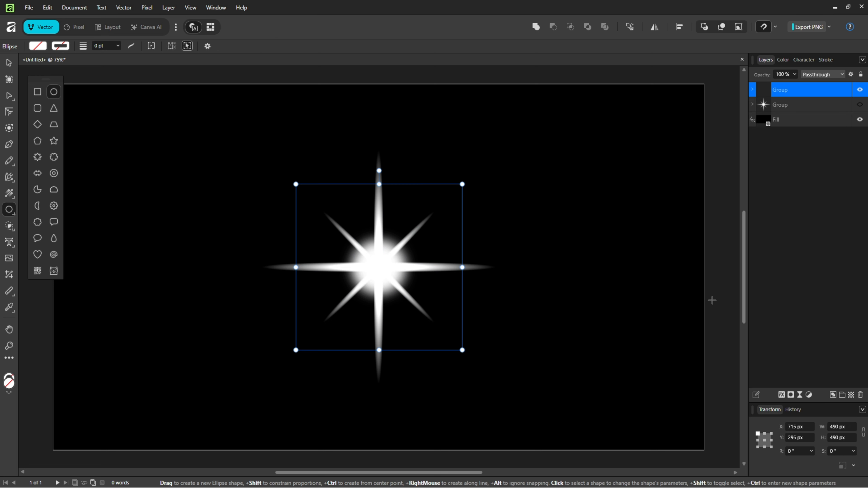
pyautogui.click(632, 268)
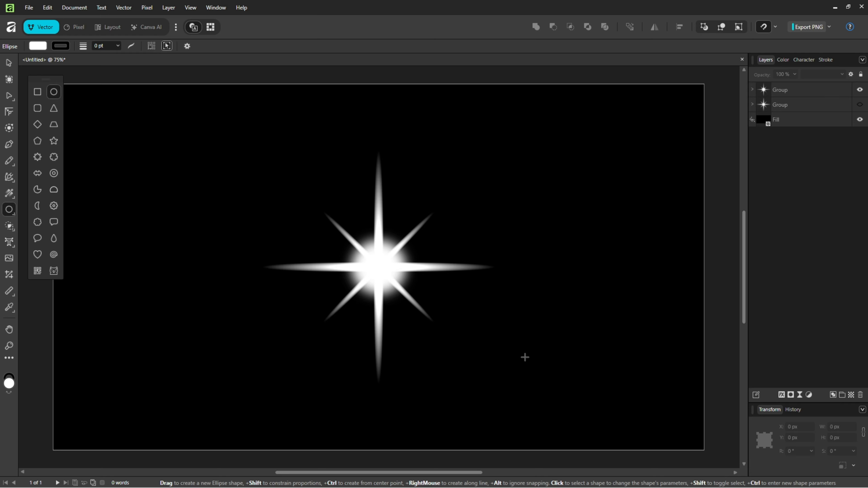
# Show the hidden first star group and place the two stars side by side, the first on the left half and the new one on the right
pyautogui.click(860, 107)
pyautogui.click(8, 65)
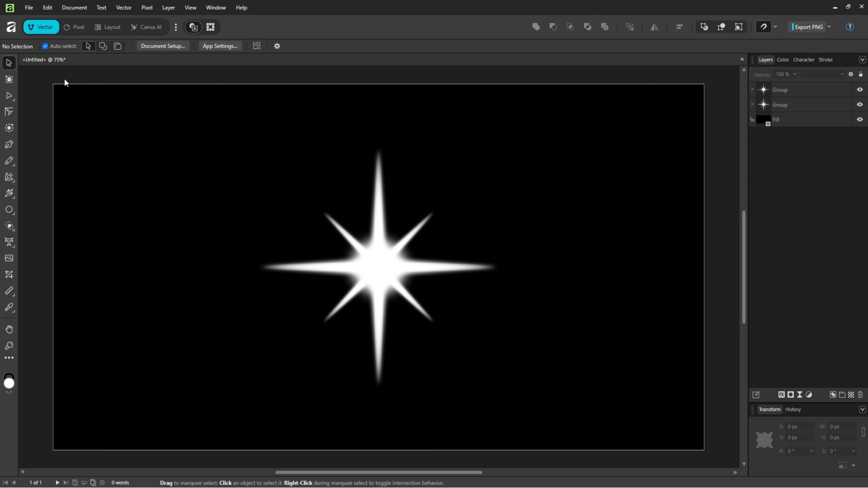
pyautogui.click(779, 104)
pyautogui.moveTo(385, 270); pyautogui.dragTo(531, 282)
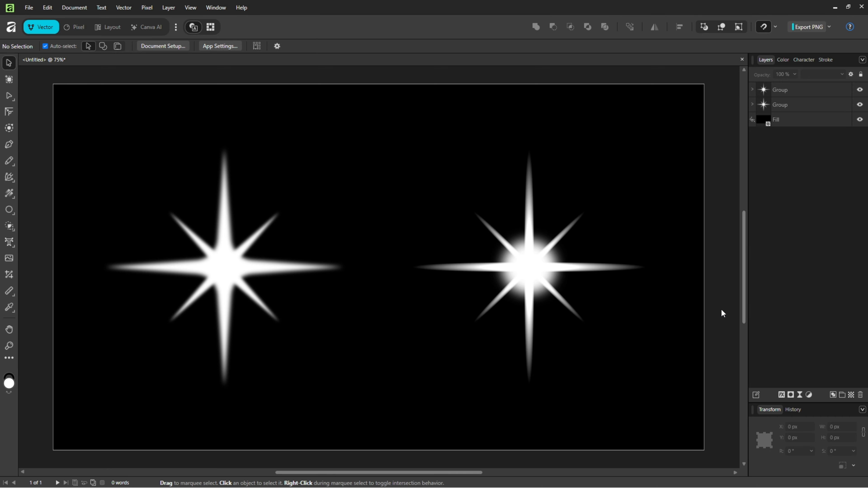